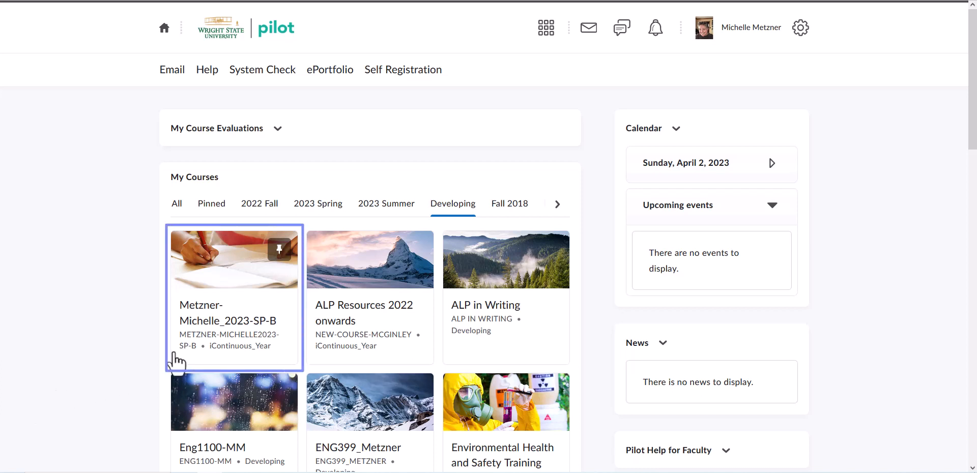
Open the homepage administration of the 2023-SP-B course and make a copy of the default Course Homepage.
left_click(235, 289)
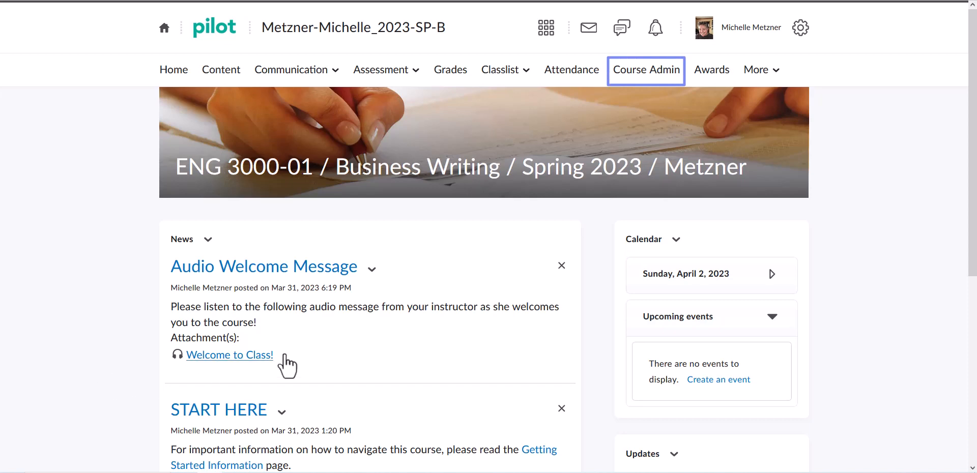
left_click(652, 71)
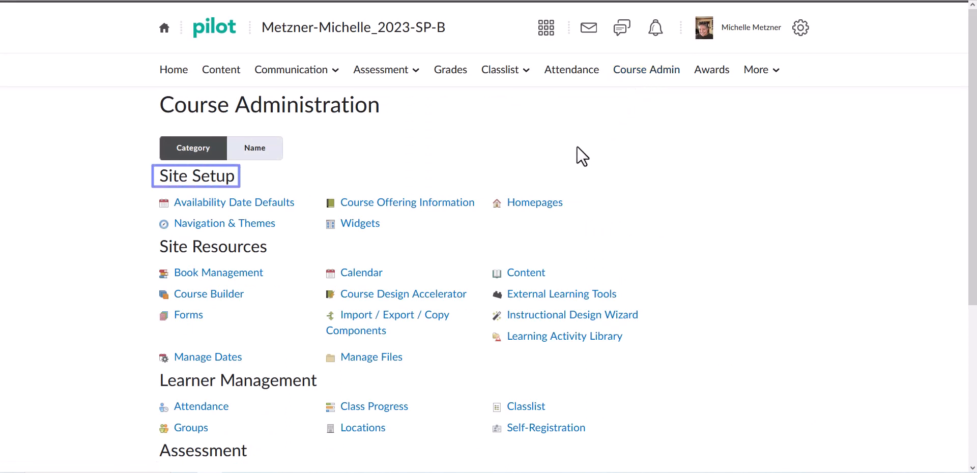
left_click(531, 204)
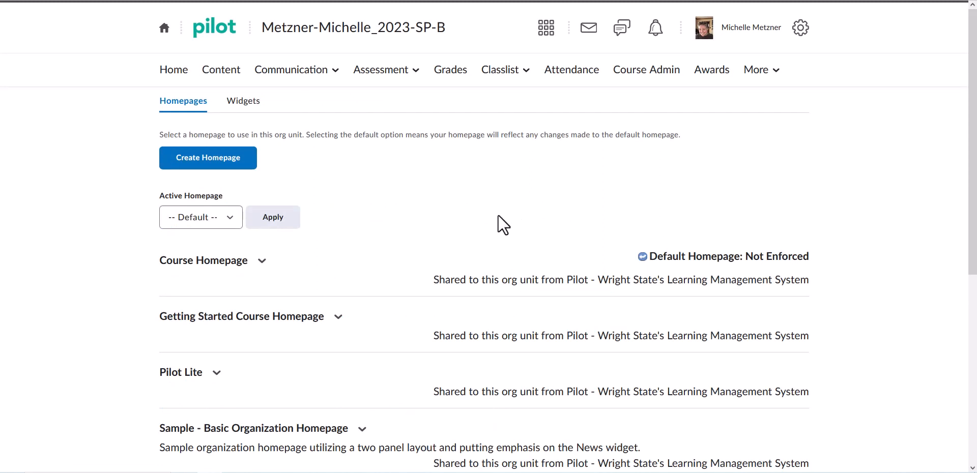
left_click(262, 263)
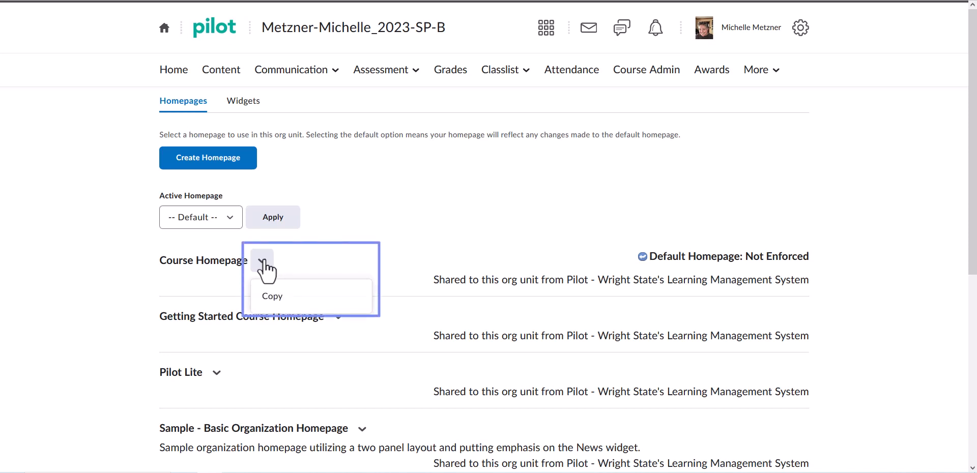
left_click(272, 300)
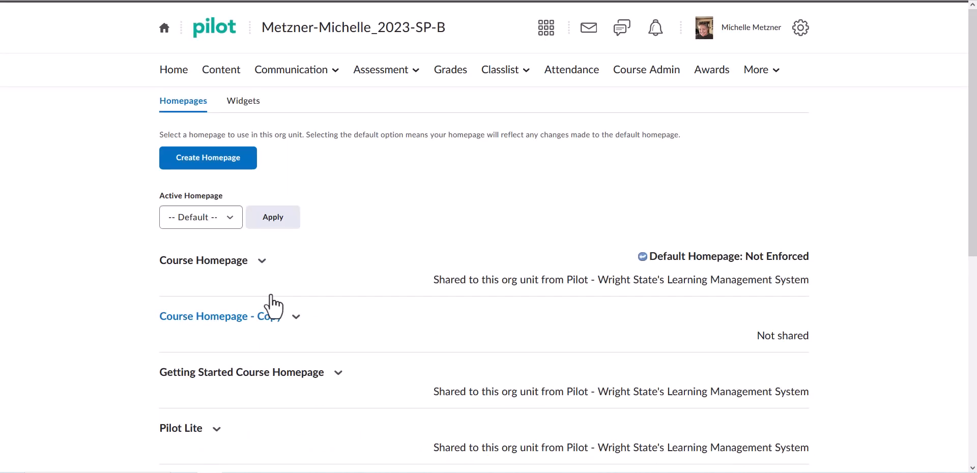
Rename the copied course homepage with the instructor's surname followed by "Homepage".
left_click(217, 320)
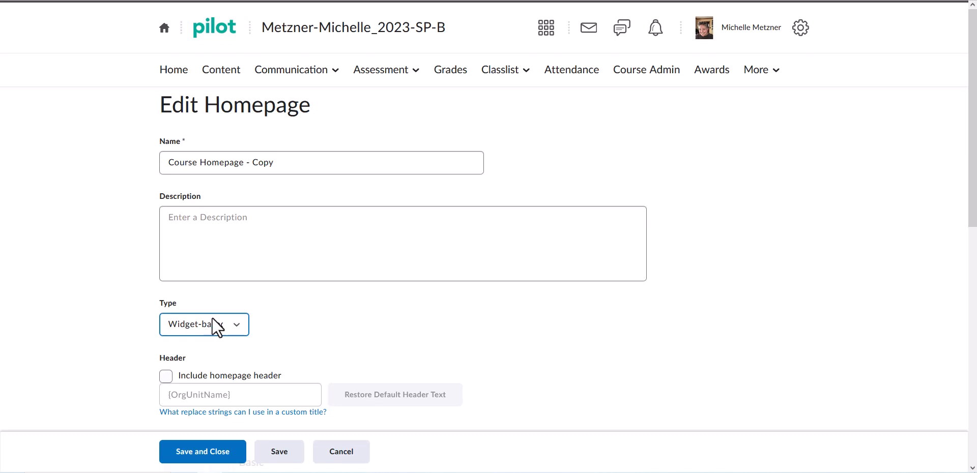
left_click_drag(301, 164, 138, 165)
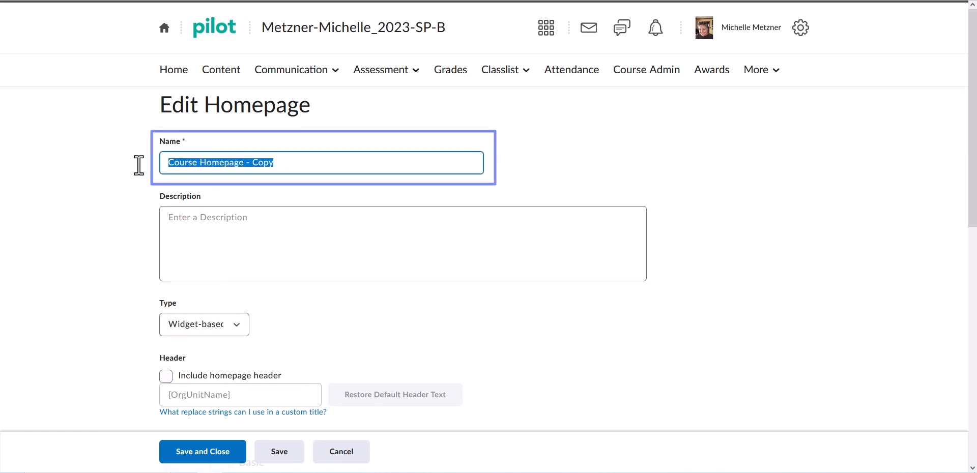
type("Metzner Homepag")
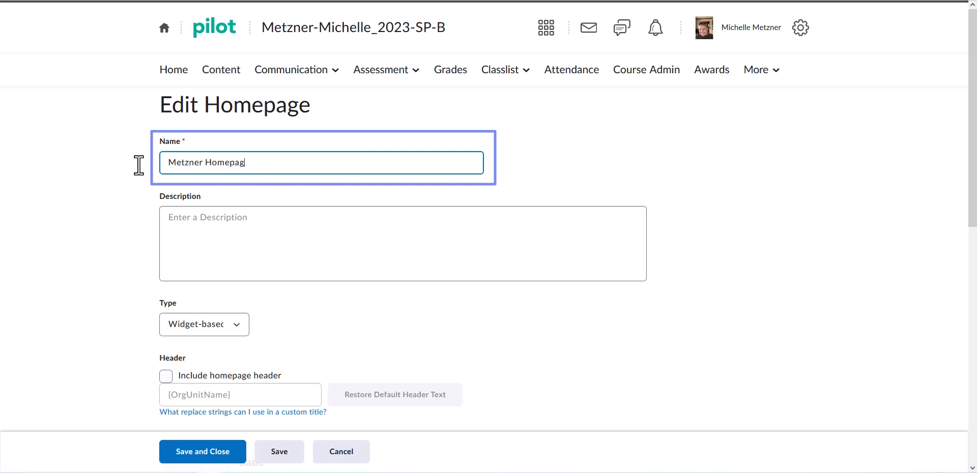
type("e")
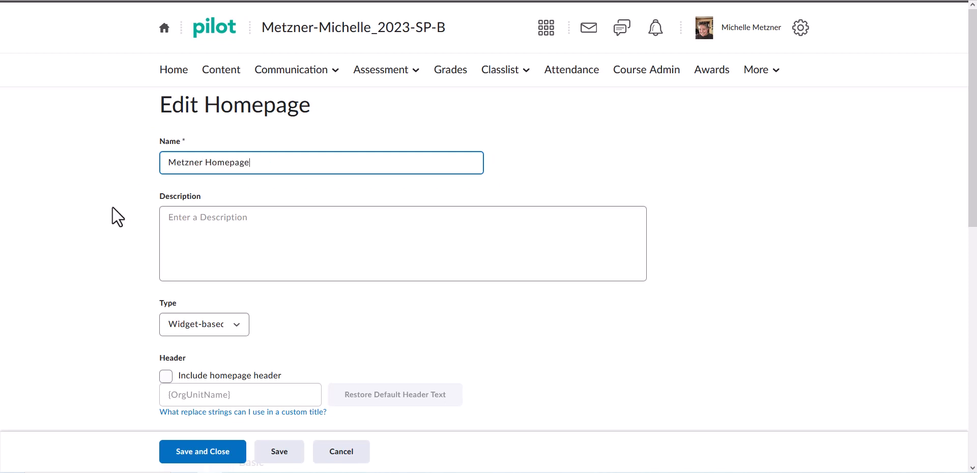
Keep the Widget-based type and include a homepage header reading the instructor's surname followed by "Practice Course".
scroll(112, 207, "down", 4)
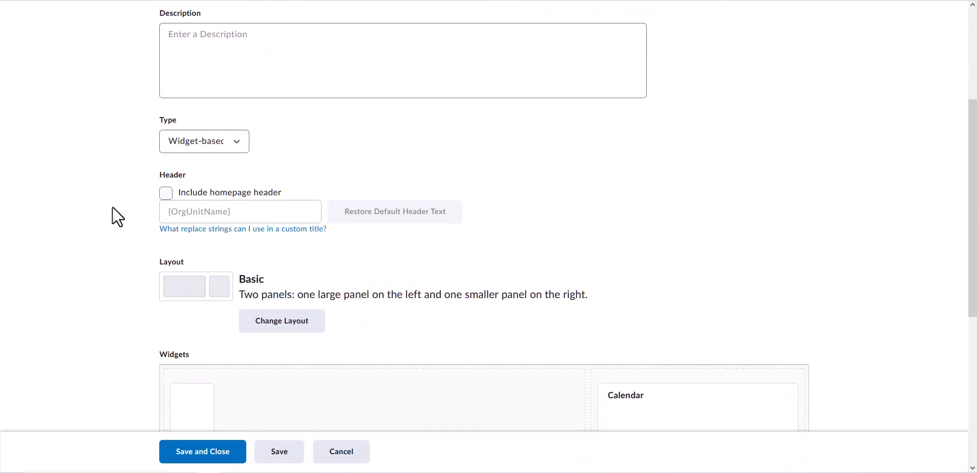
left_click(237, 142)
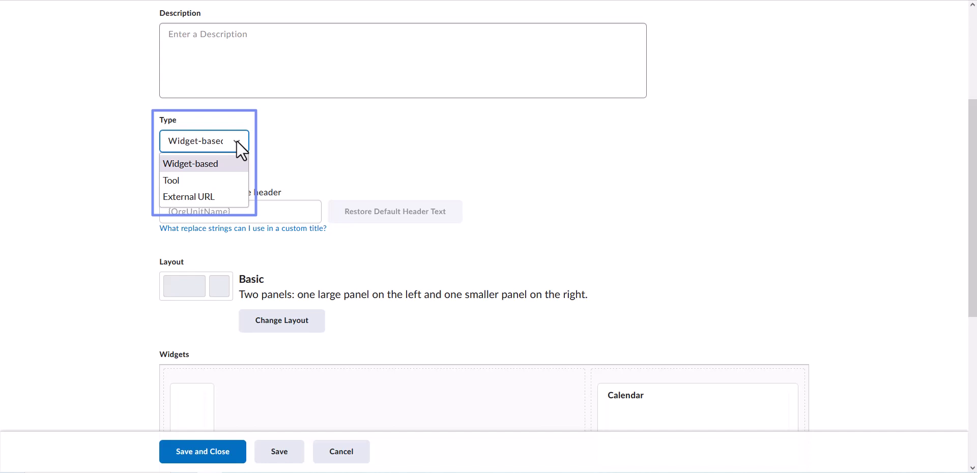
left_click(237, 142)
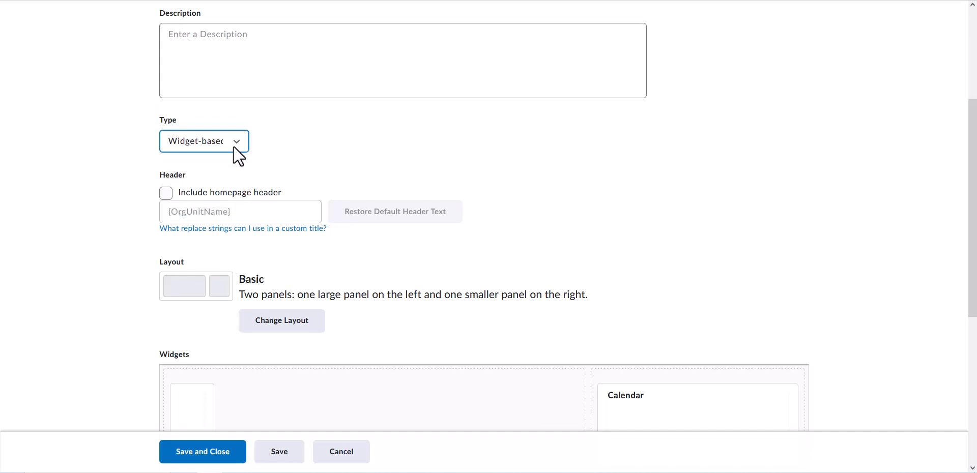
left_click(166, 194)
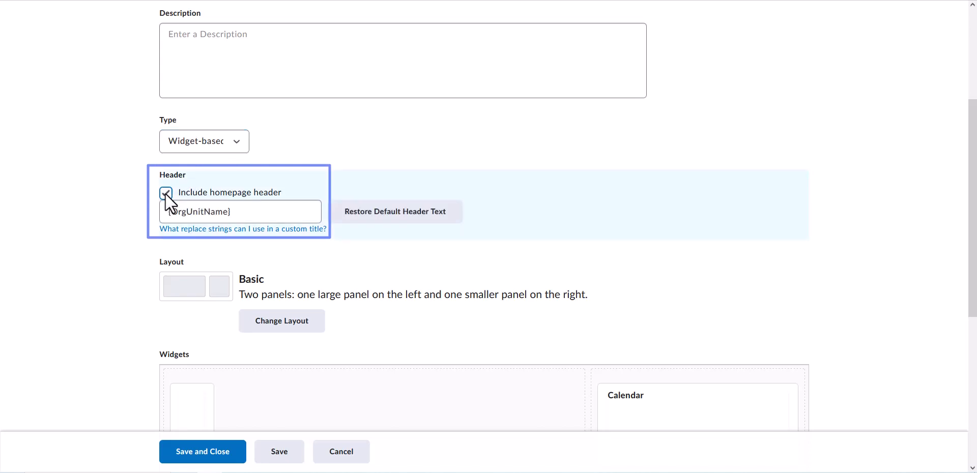
left_click(244, 212)
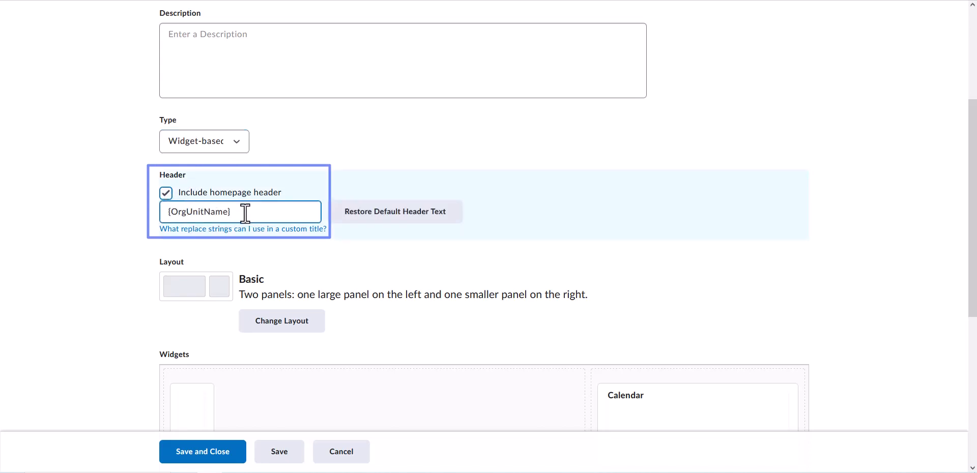
left_click_drag(245, 212, 157, 209)
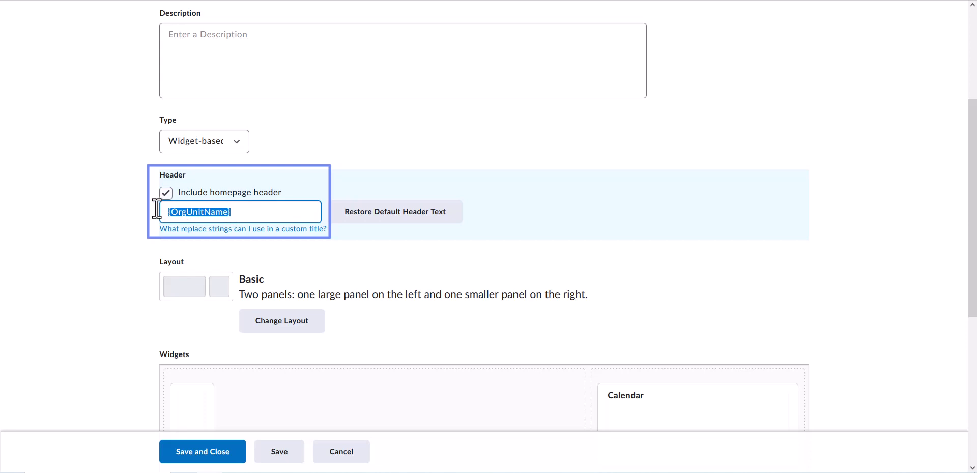
type("Metzner P")
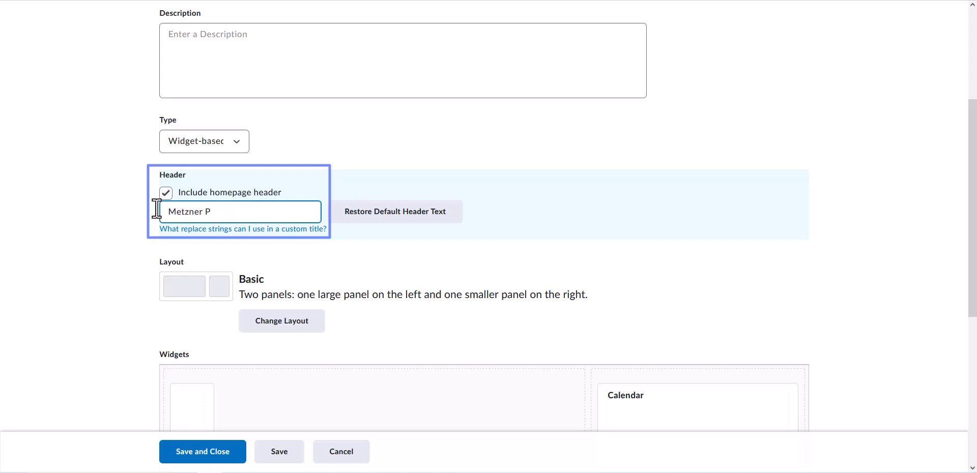
type("ractiv")
type("e Course")
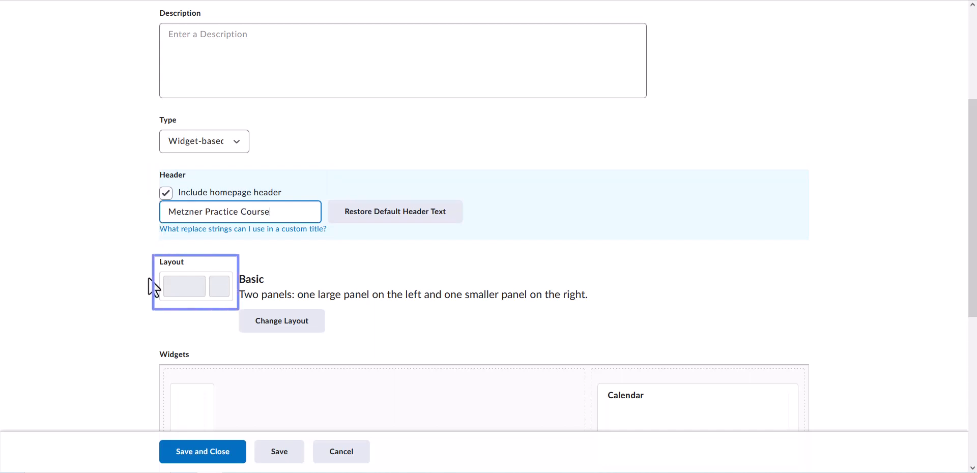
Examine all the available homepage panel layouts, from One to Two Equal Panels, and keep the Basic layout.
left_click(282, 326)
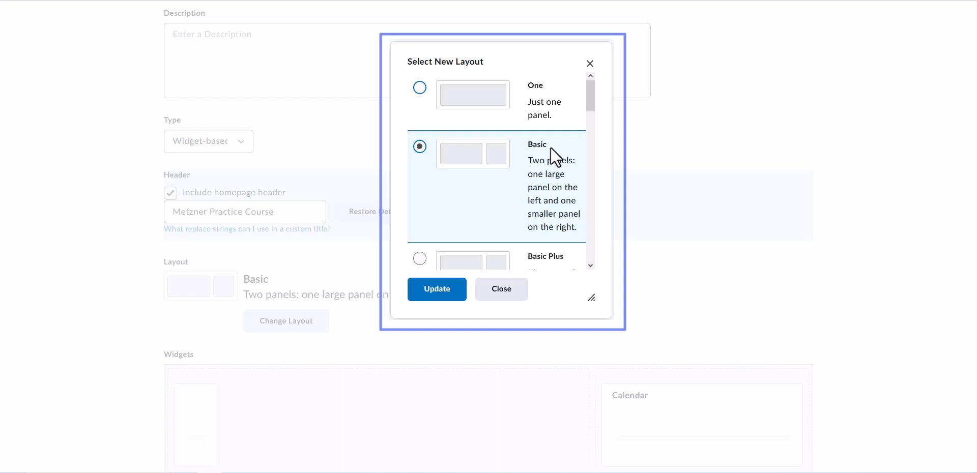
scroll(550, 147, "down", 3)
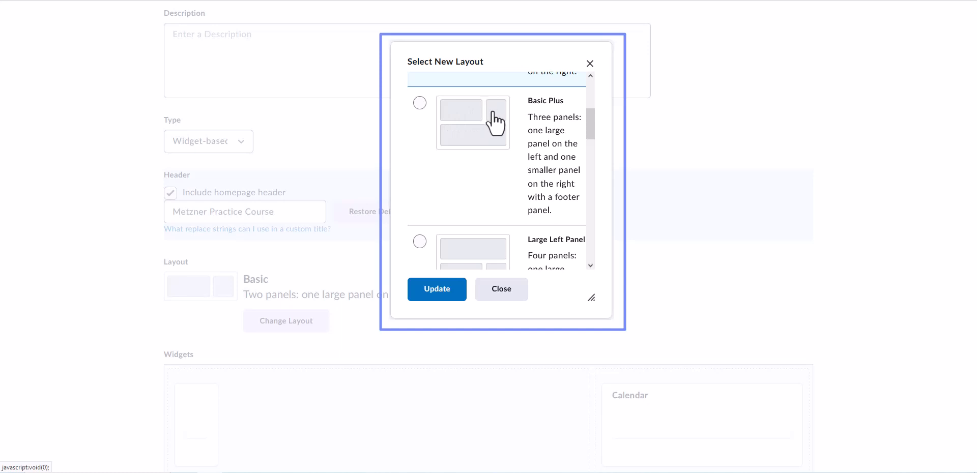
scroll(497, 183, "down", 2)
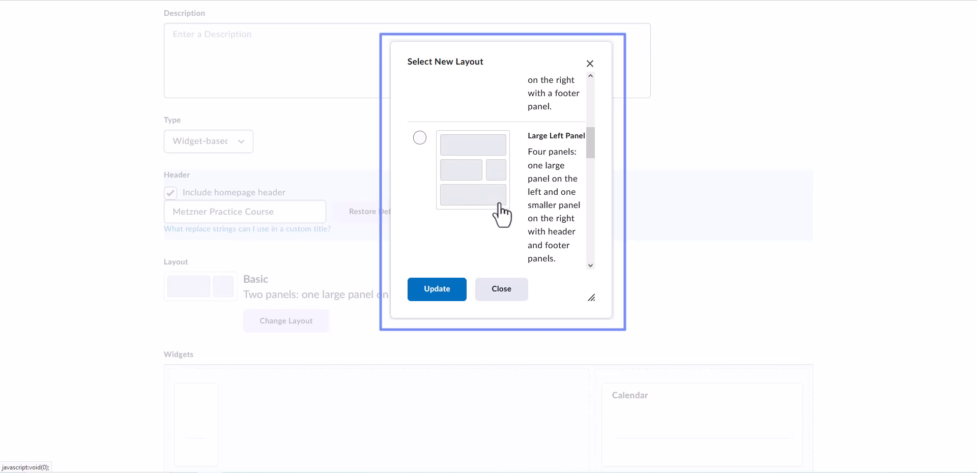
scroll(508, 232, "down", 3)
scroll(507, 224, "down", 1)
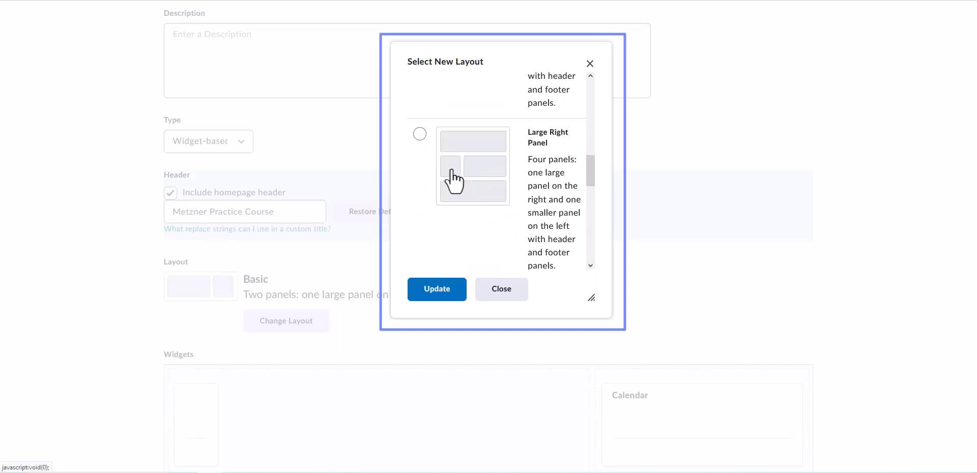
scroll(502, 234, "down", 5)
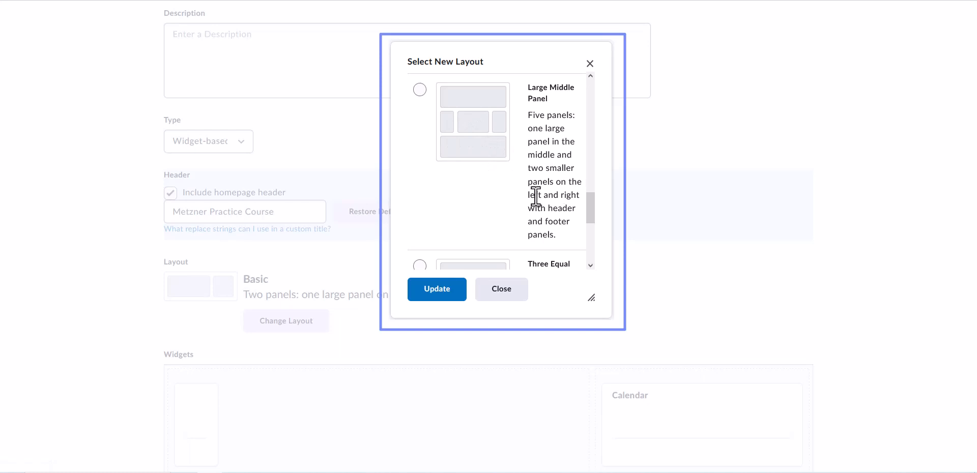
scroll(536, 193, "down", 2)
scroll(535, 195, "down", 2)
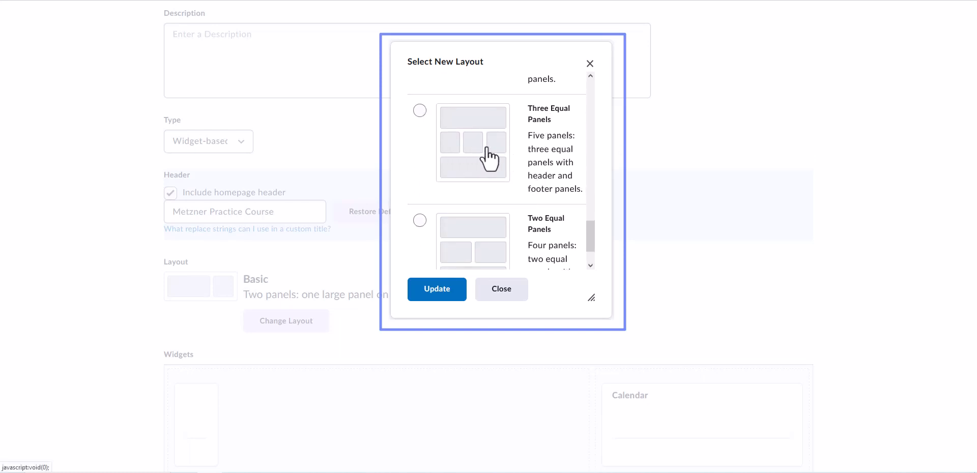
scroll(535, 172, "down", 2)
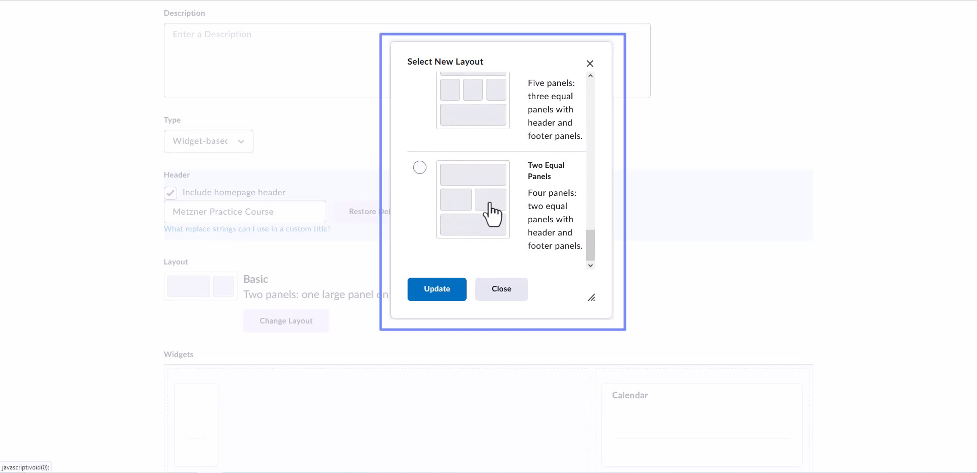
left_click_drag(588, 246, 630, 95)
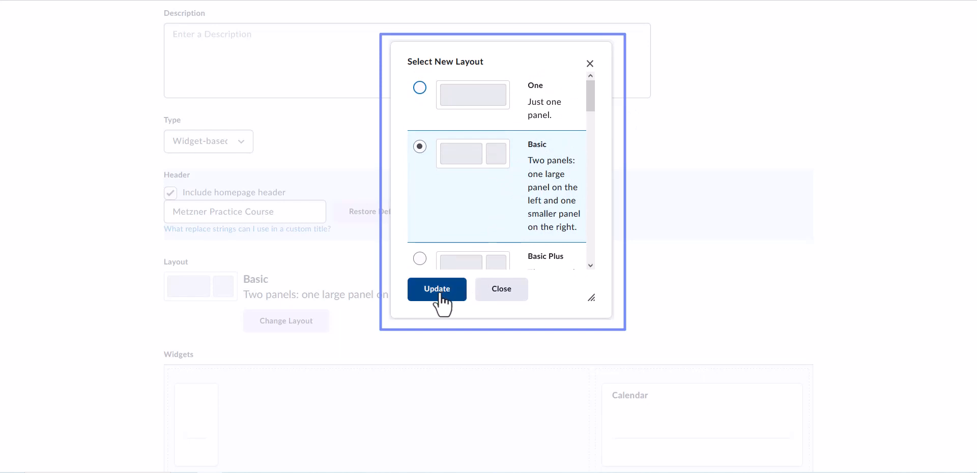
left_click(499, 289)
Add the News system widget to the large left panel of the homepage layout.
scroll(499, 288, "down", 6)
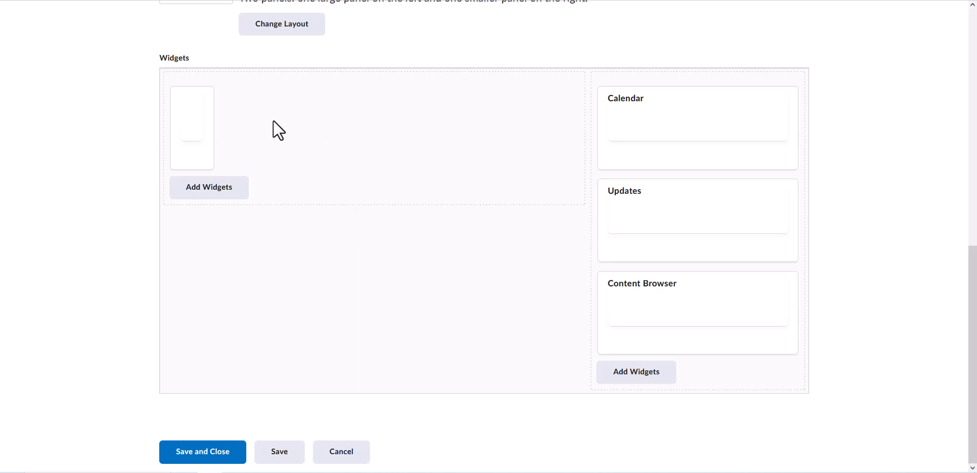
left_click(201, 189)
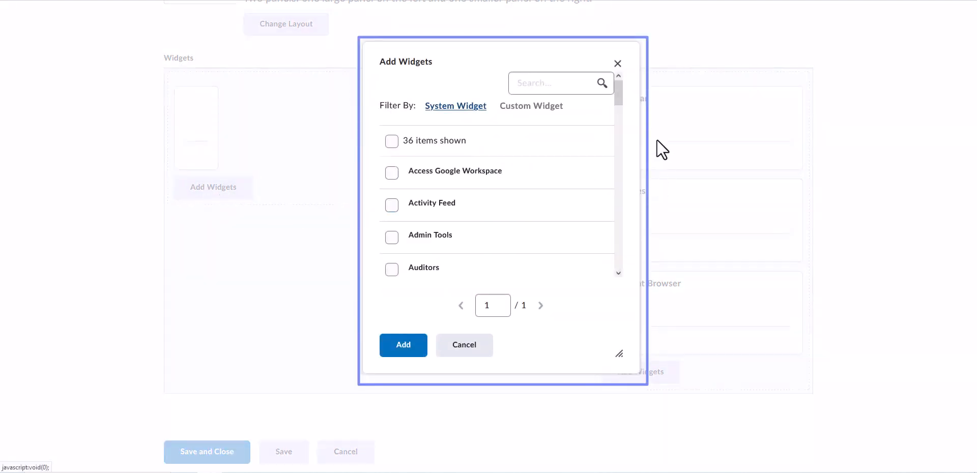
left_click_drag(618, 94, 597, 206)
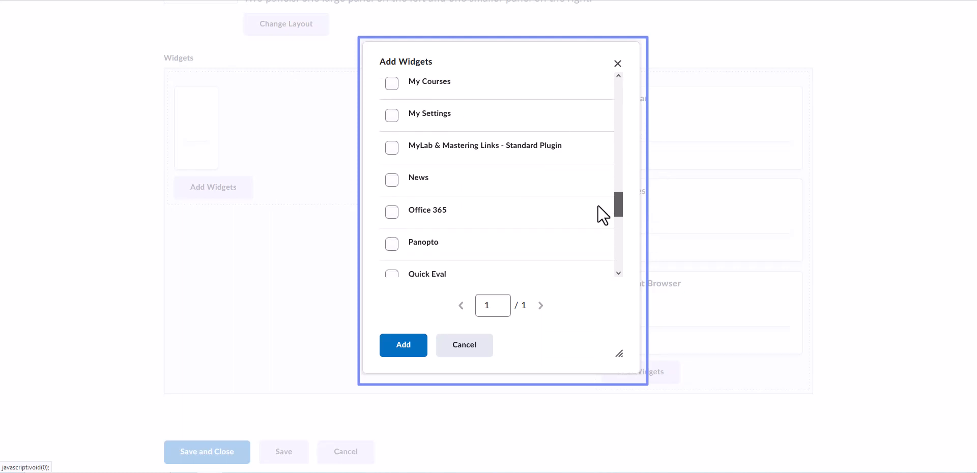
left_click(392, 181)
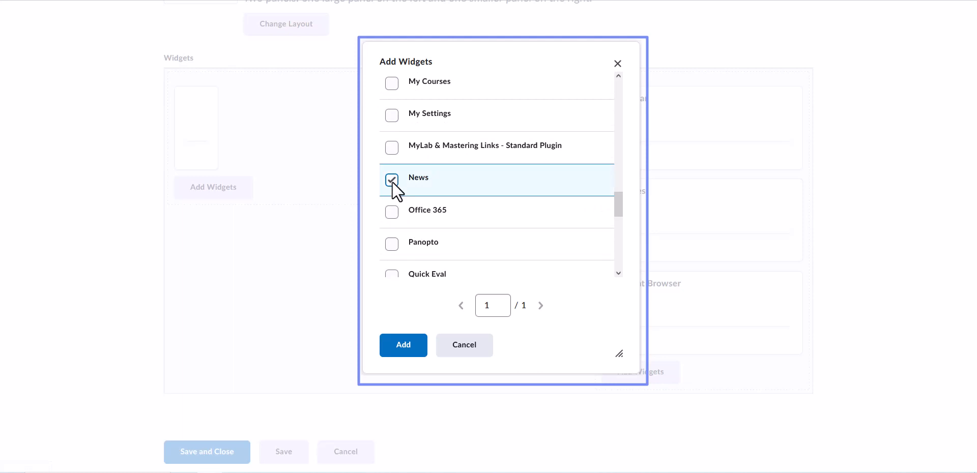
left_click(405, 347)
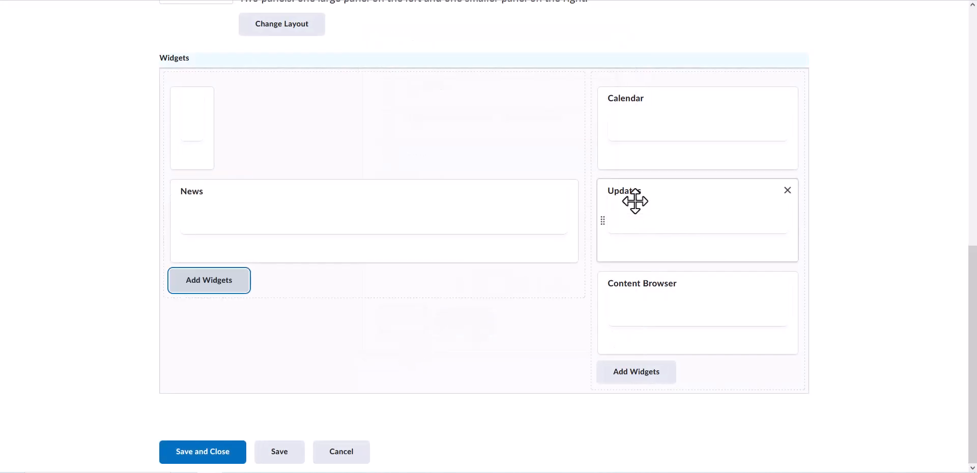
Add an Updates widget to the small right panel and move the existing Updates widget above Calendar.
left_click(657, 375)
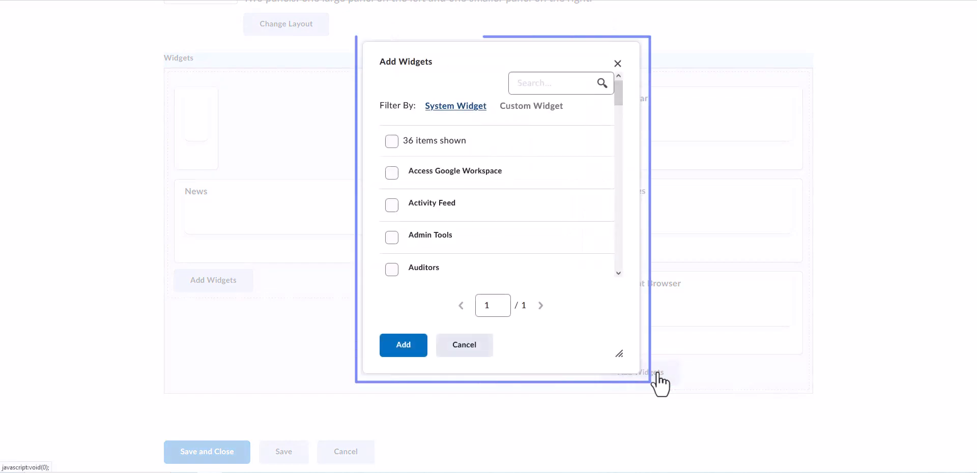
left_click_drag(618, 94, 622, 260)
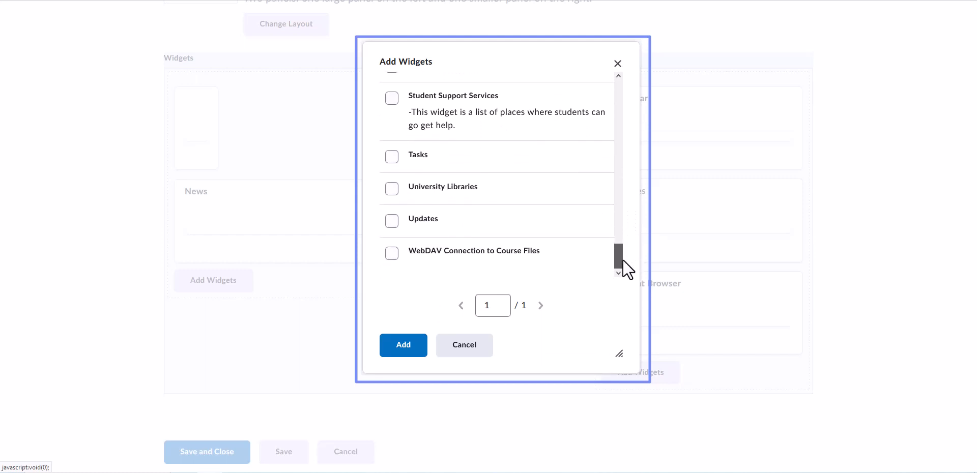
left_click(393, 222)
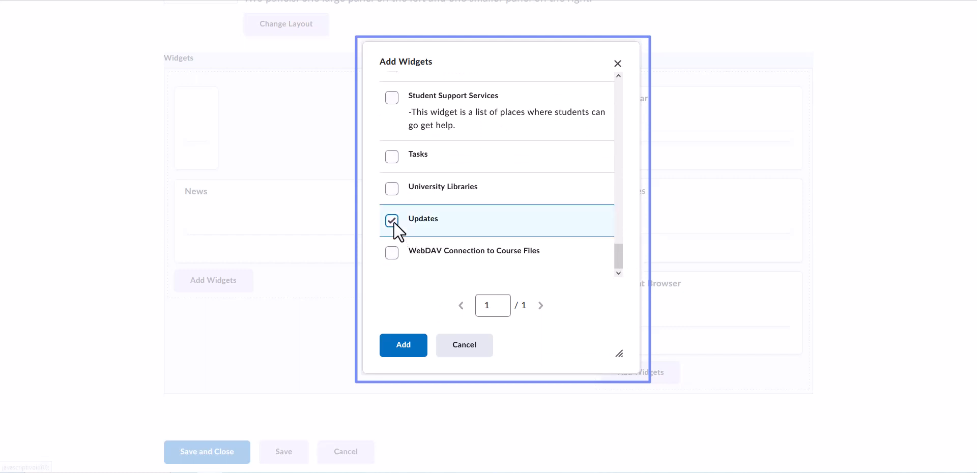
left_click(404, 346)
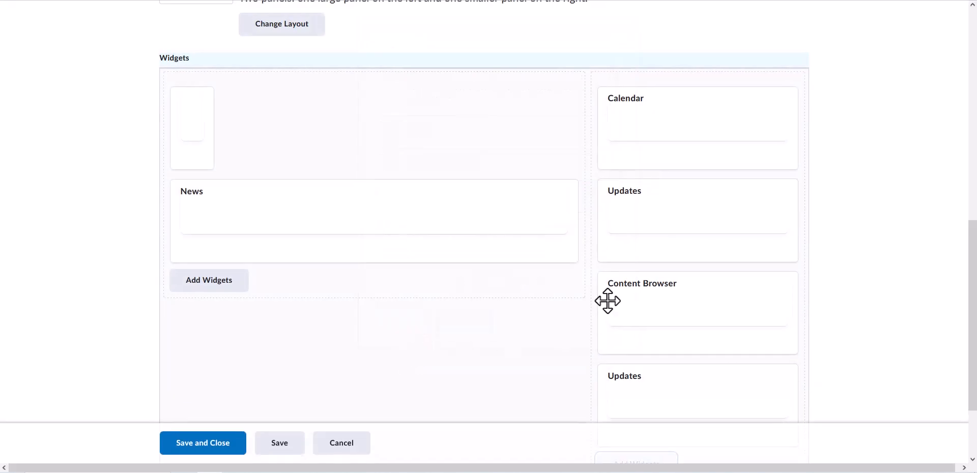
left_click_drag(603, 220, 601, 124)
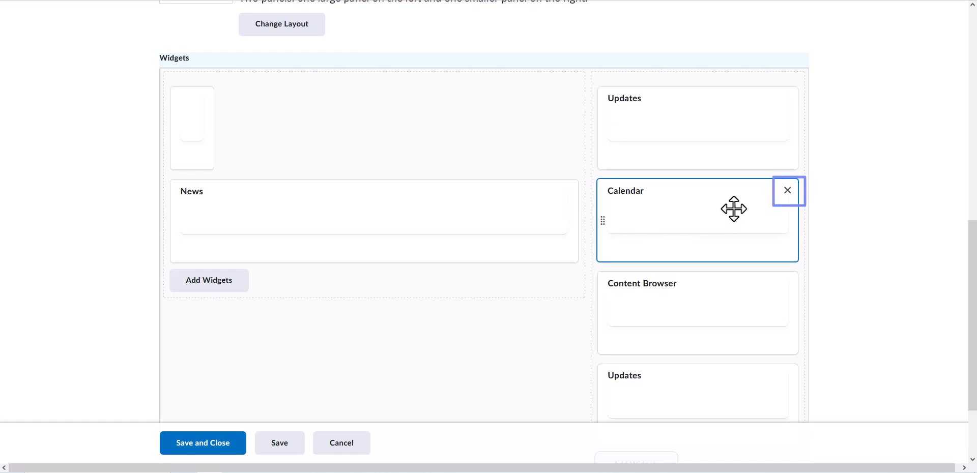
Remove the Calendar widget and the lower duplicate Updates widget from the small right panel, then save and close the homepage.
left_click(787, 192)
left_click(787, 284)
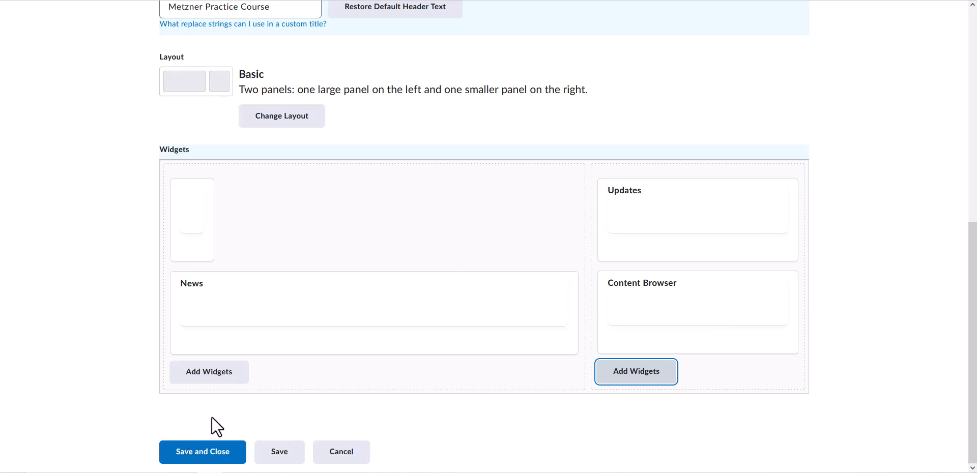
left_click(208, 453)
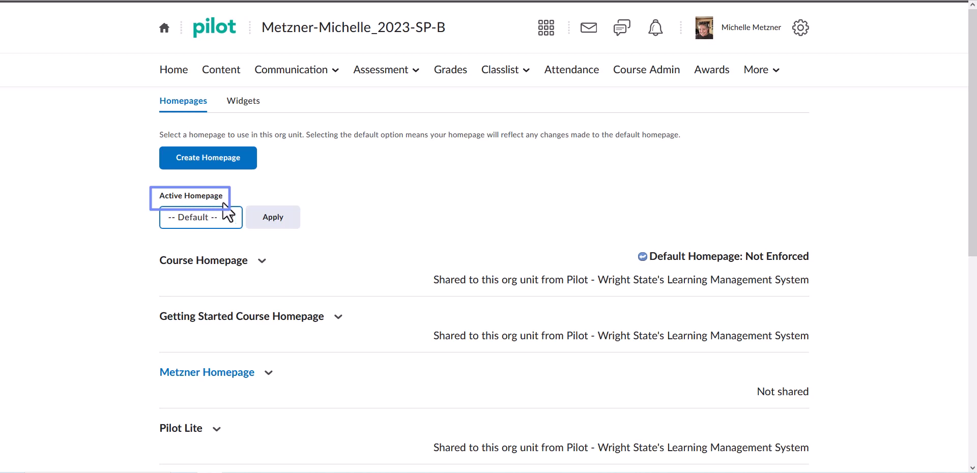
Apply the custom homepage named with the instructor's surname as the course's active homepage and open the course home to view it.
left_click(230, 217)
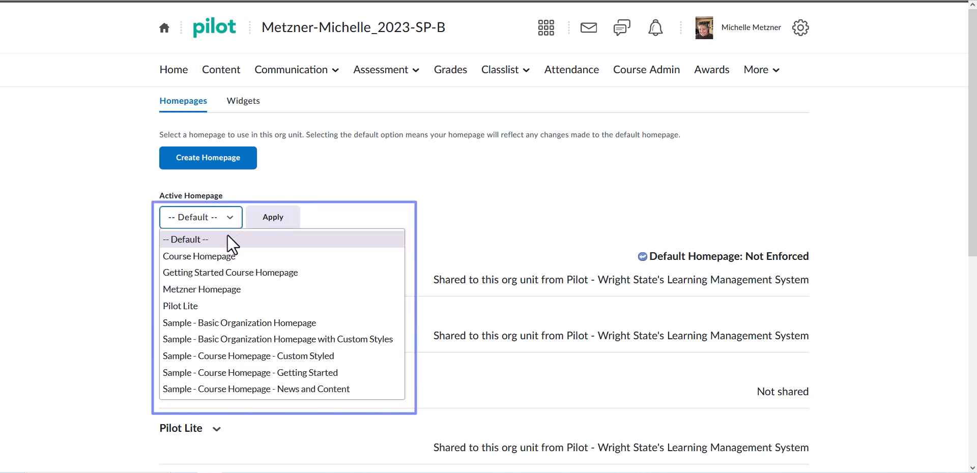
left_click(255, 289)
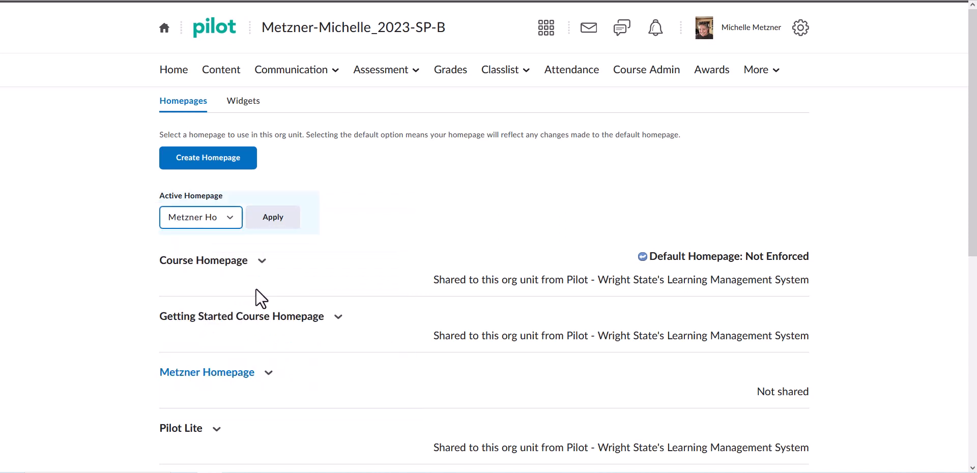
left_click(269, 218)
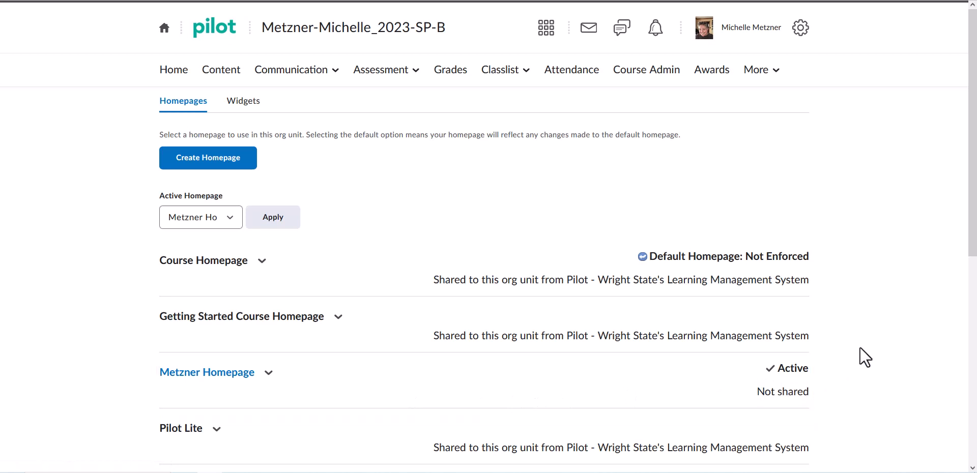
left_click(174, 72)
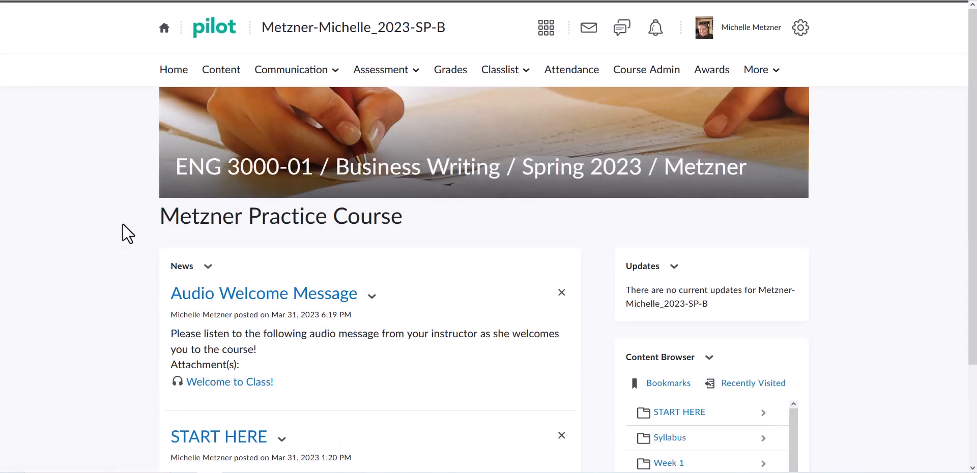